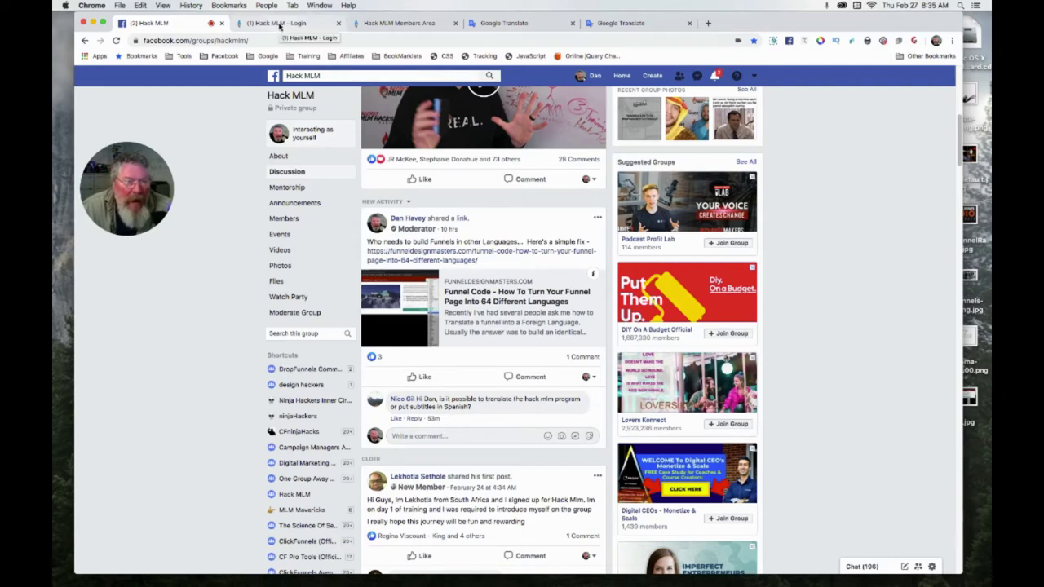
- Show the Hack MLM free-registration page and select its full web address for copying
{"action": "left_click", "coordinate": [279, 25]}
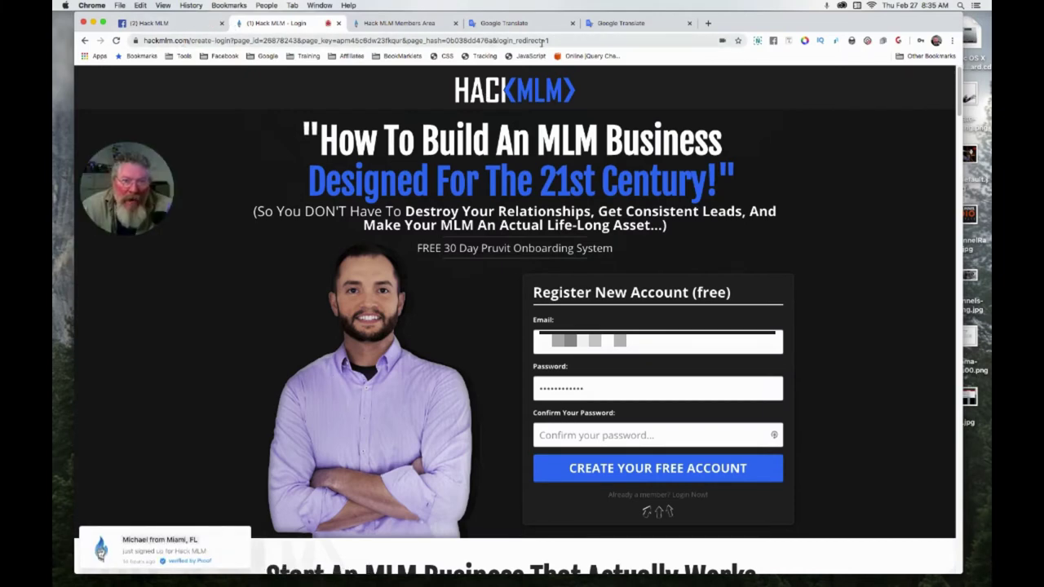
{"action": "left_click", "coordinate": [335, 39]}
{"action": "key", "text": "super+c"}
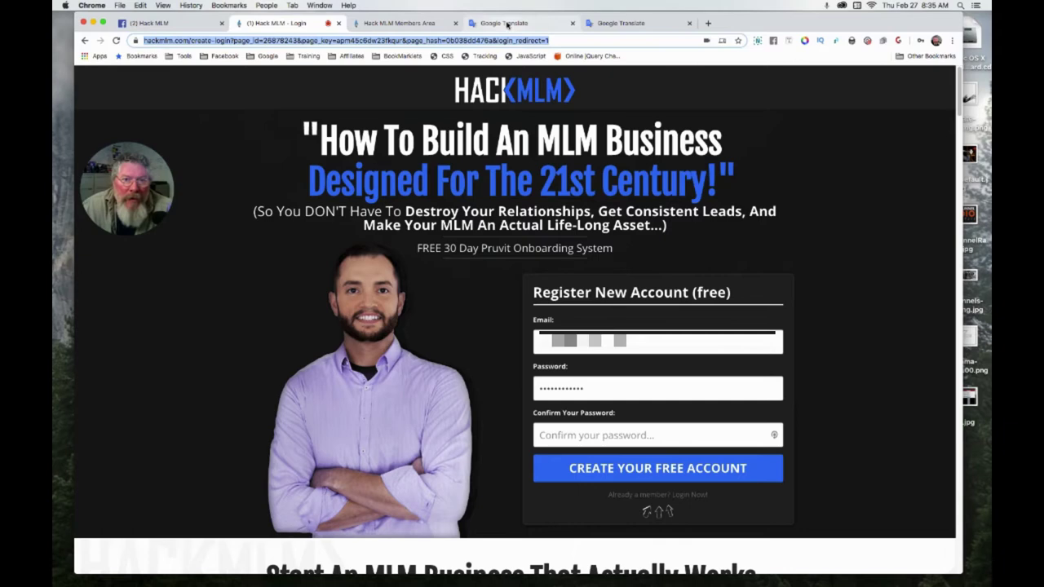
- Paste the registration page URL into Google Translate and set Spanish as the target language
{"action": "left_click", "coordinate": [507, 24]}
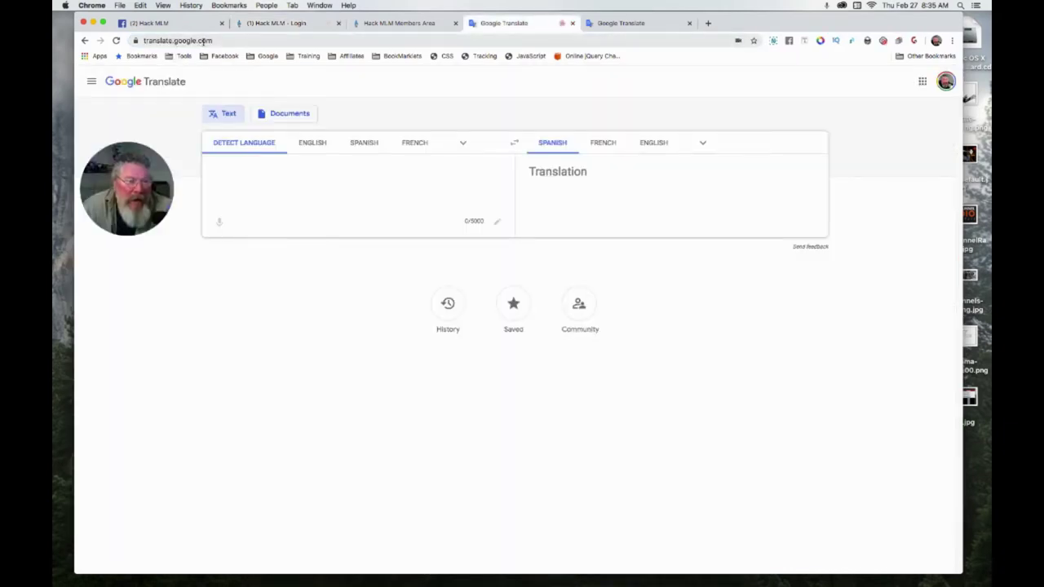
{"action": "left_click", "coordinate": [245, 172]}
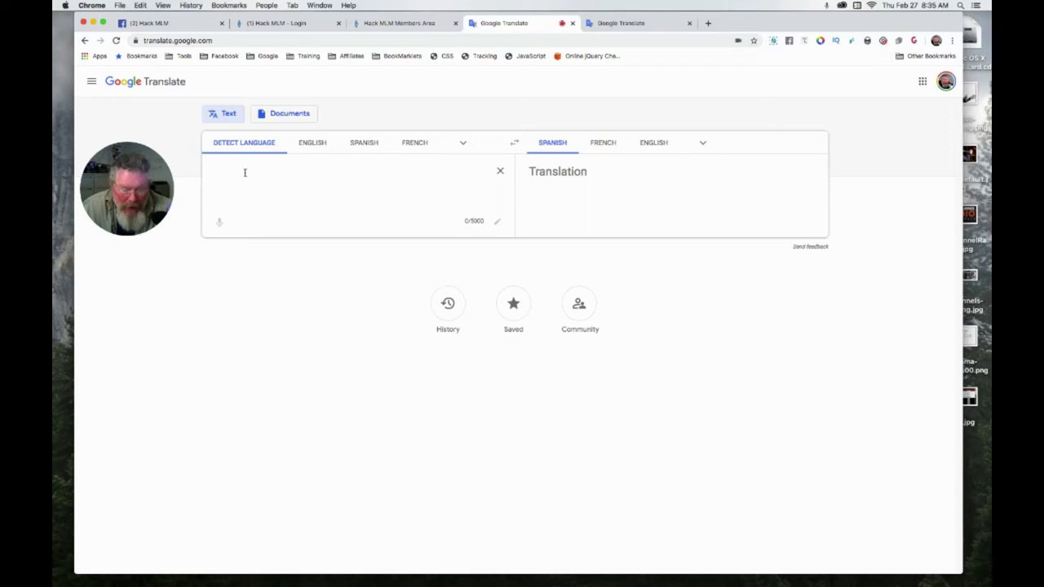
{"action": "key", "text": "super+v"}
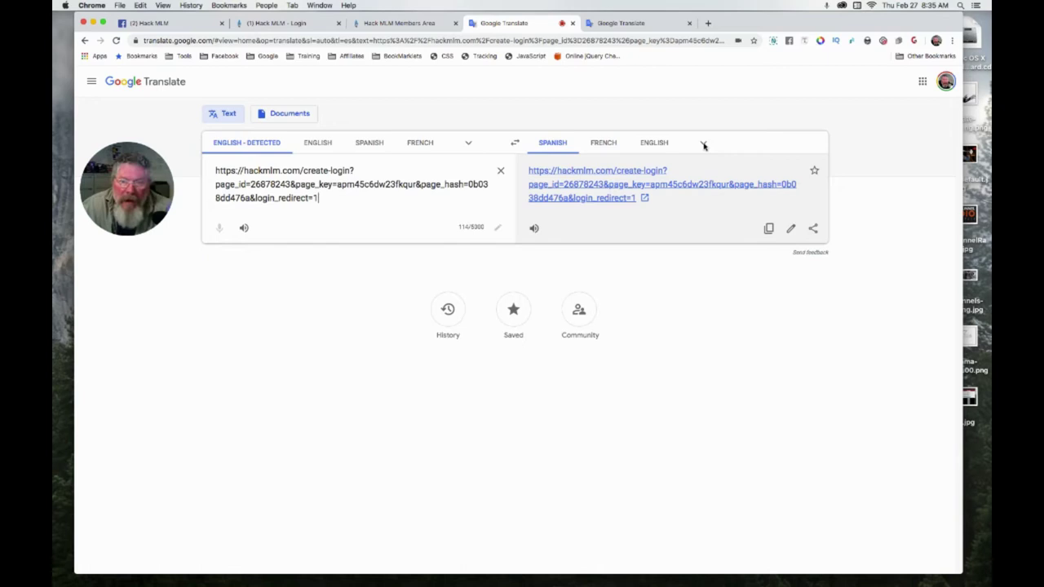
{"action": "left_click", "coordinate": [703, 146]}
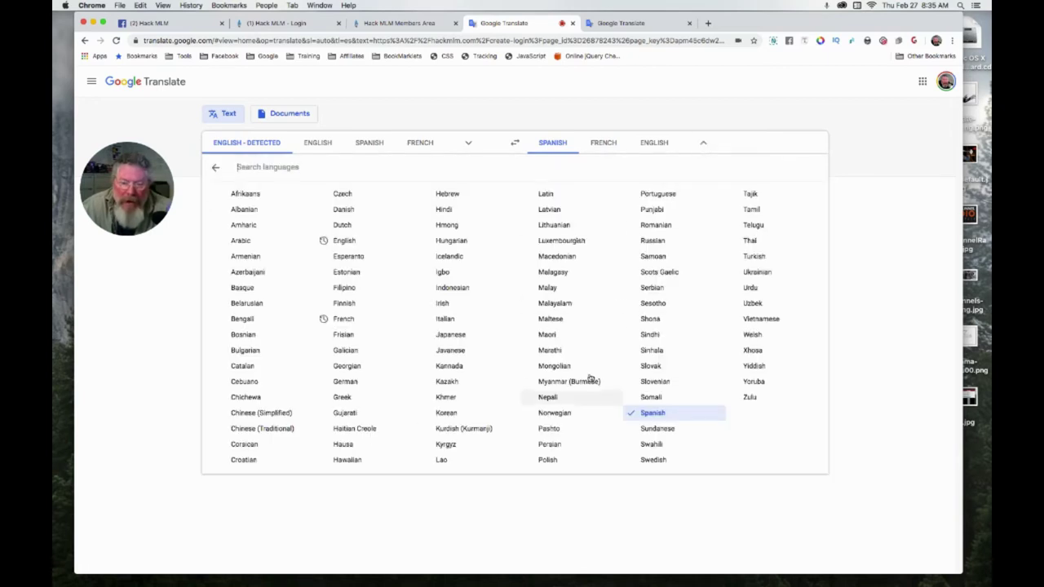
{"action": "left_click", "coordinate": [654, 414]}
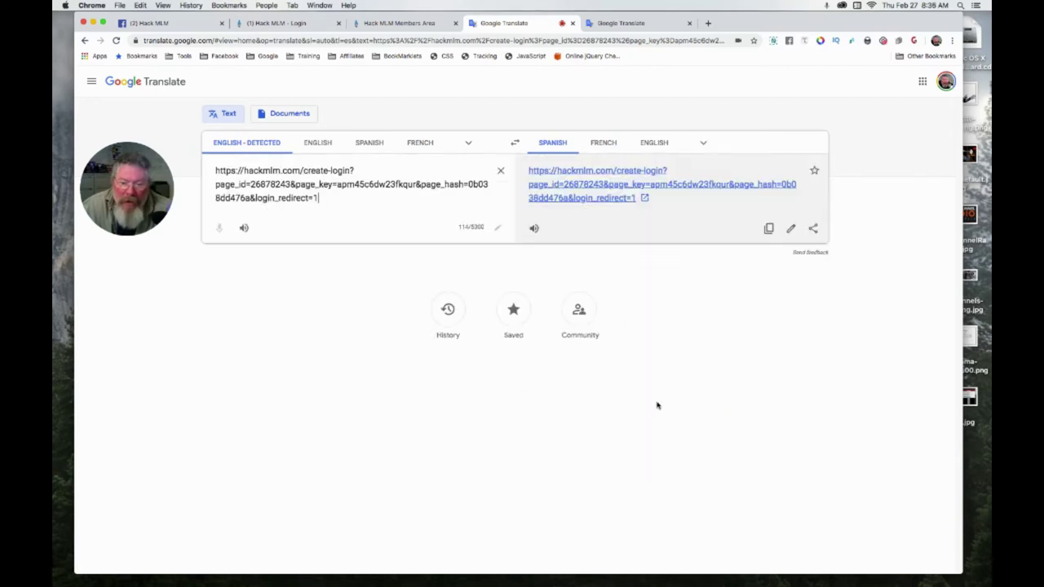
- Open the Spanish 'Cómo Construir Un Negocio De MLM' page in a new tab and scroll through it
{"action": "left_click", "coordinate": [645, 198]}
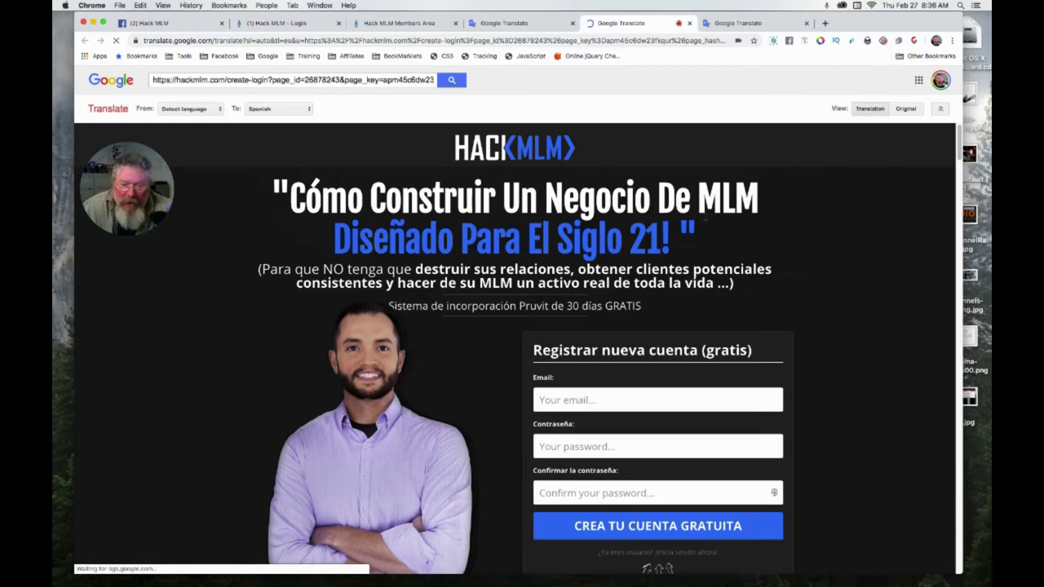
{"action": "mouse_move", "coordinate": [705, 216]}
{"action": "scroll", "coordinate": [689, 269], "scroll_direction": "down", "scroll_amount": 1}
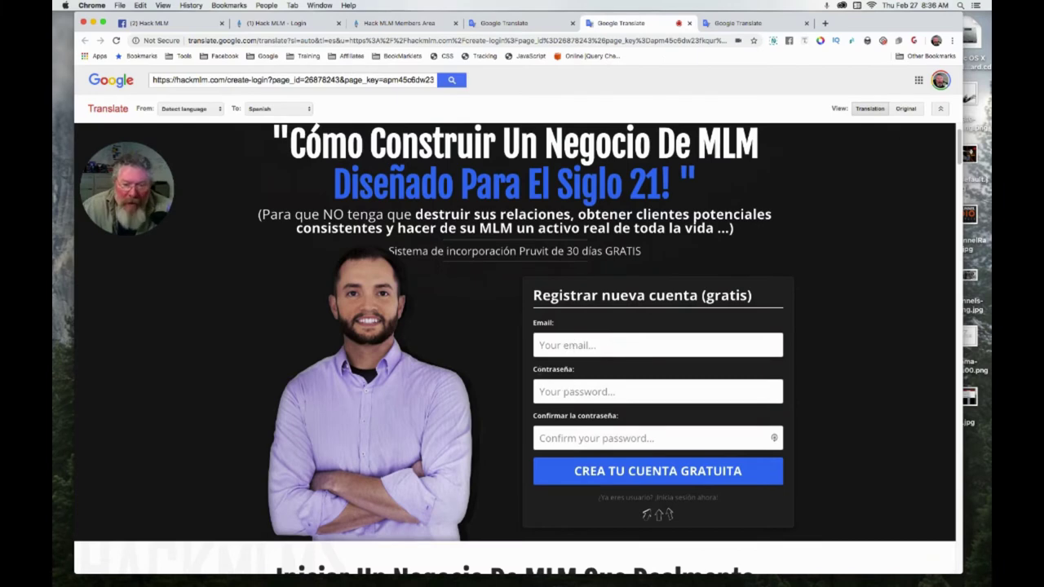
{"action": "scroll", "coordinate": [507, 341], "scroll_direction": "down", "scroll_amount": 4}
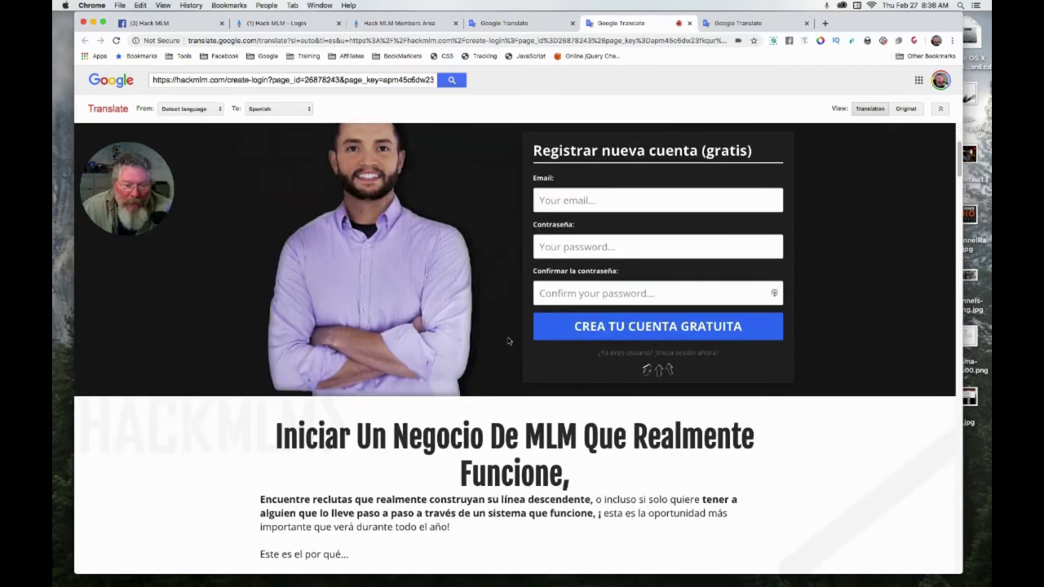
{"action": "scroll", "coordinate": [507, 337], "scroll_direction": "down", "scroll_amount": 3}
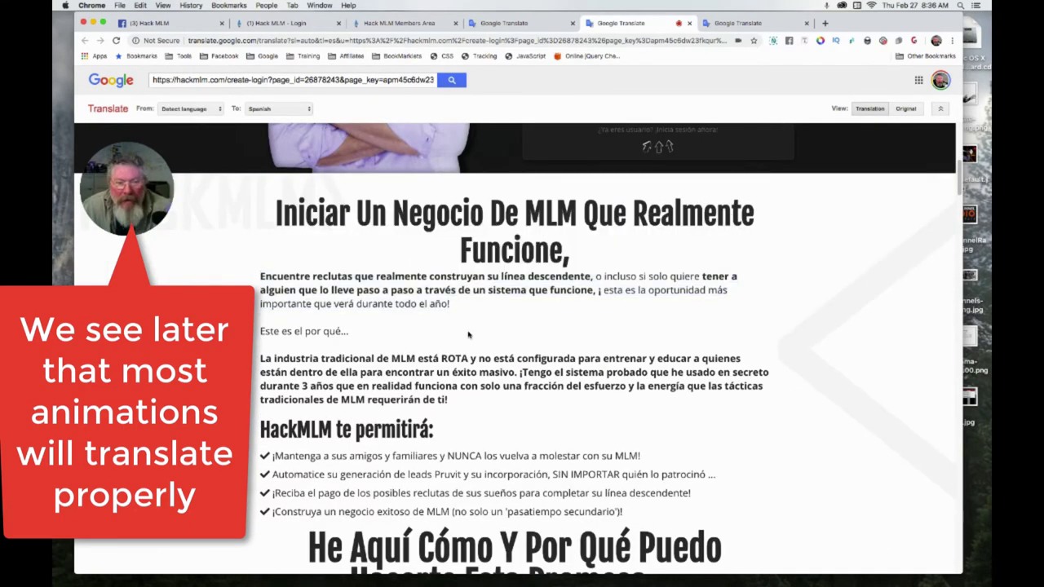
{"action": "scroll", "coordinate": [468, 334], "scroll_direction": "down", "scroll_amount": 1}
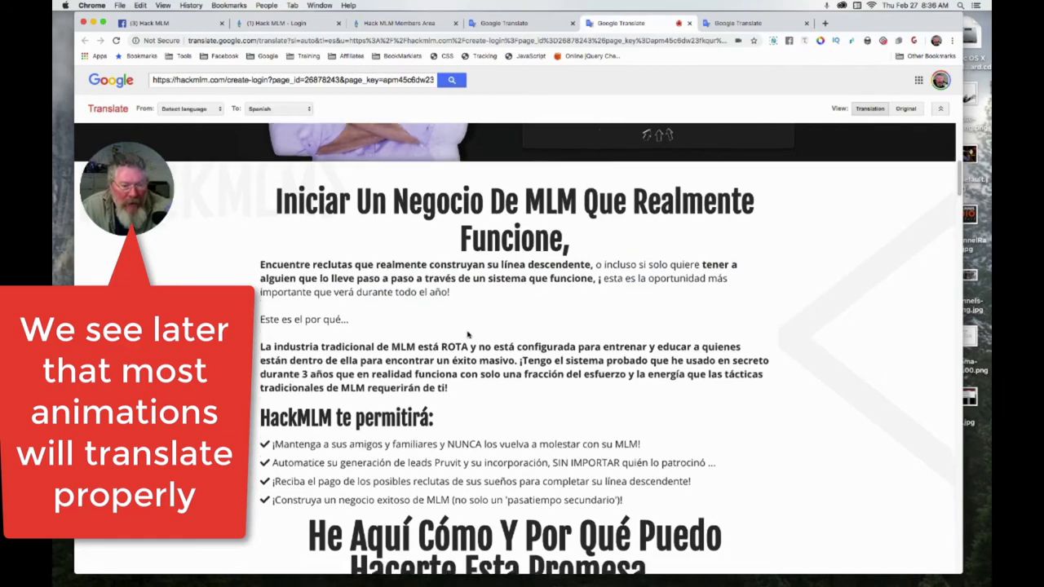
{"action": "scroll", "coordinate": [468, 334], "scroll_direction": "down", "scroll_amount": 3}
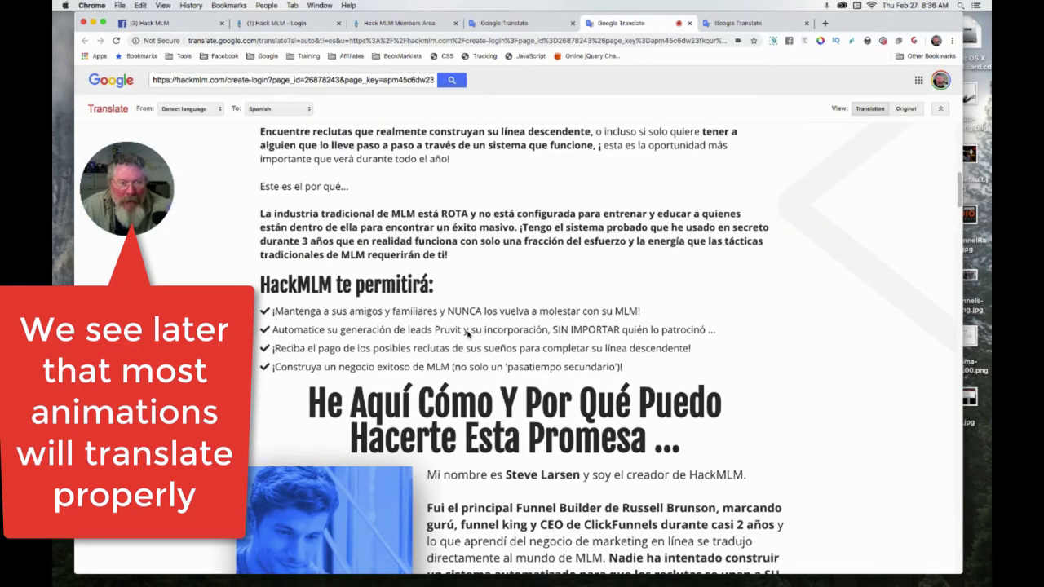
{"action": "scroll", "coordinate": [468, 333], "scroll_direction": "down", "scroll_amount": 10}
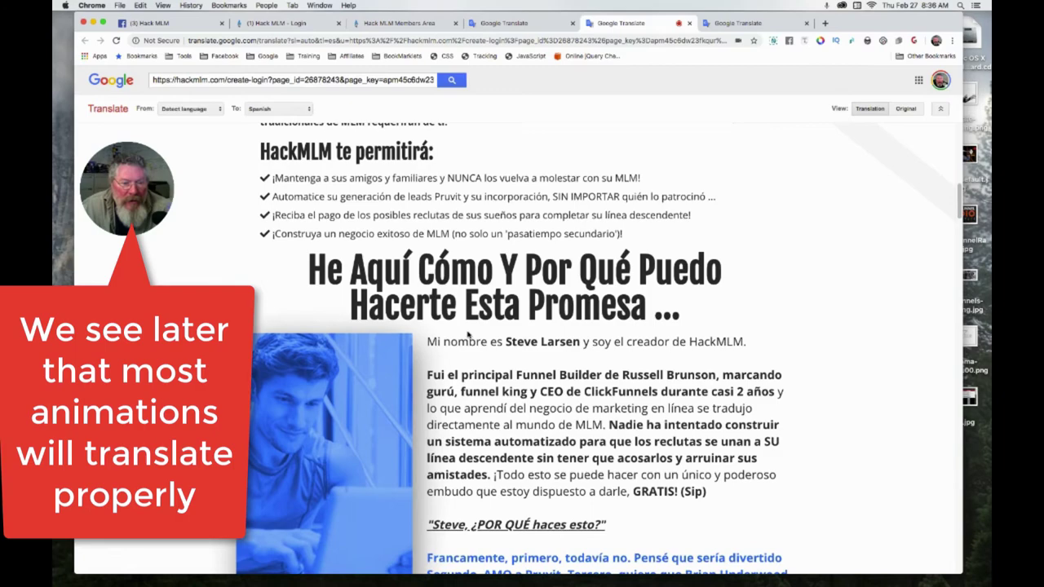
{"action": "scroll", "coordinate": [468, 334], "scroll_direction": "down", "scroll_amount": 13}
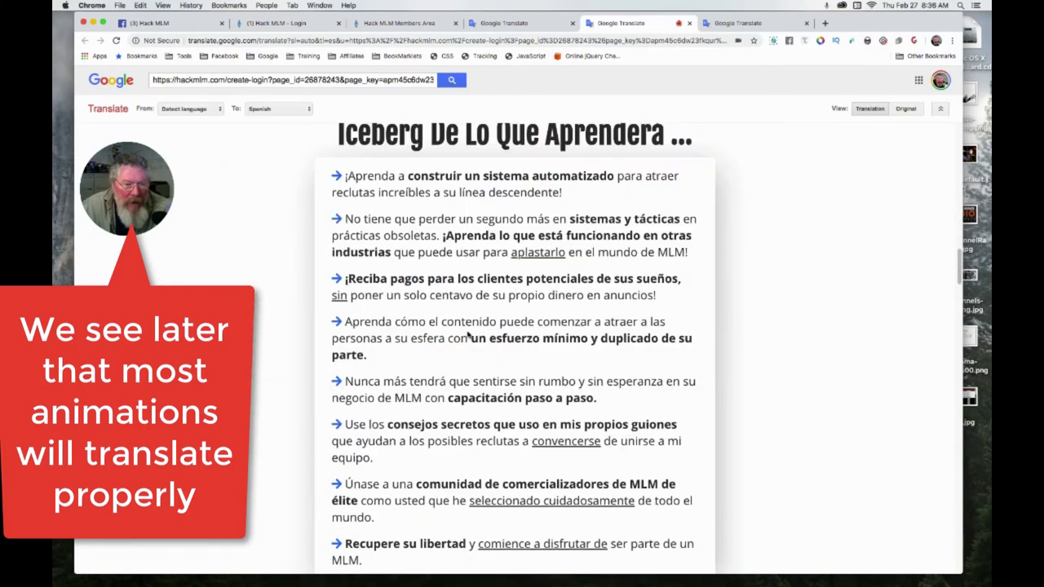
{"action": "scroll", "coordinate": [468, 334], "scroll_direction": "down", "scroll_amount": 7}
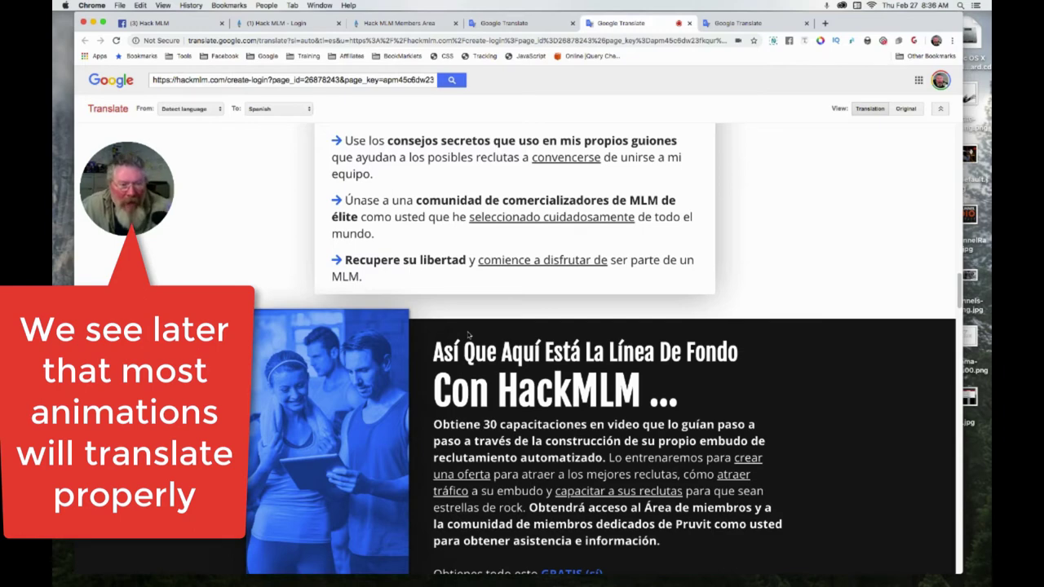
{"action": "scroll", "coordinate": [468, 334], "scroll_direction": "down", "scroll_amount": 5}
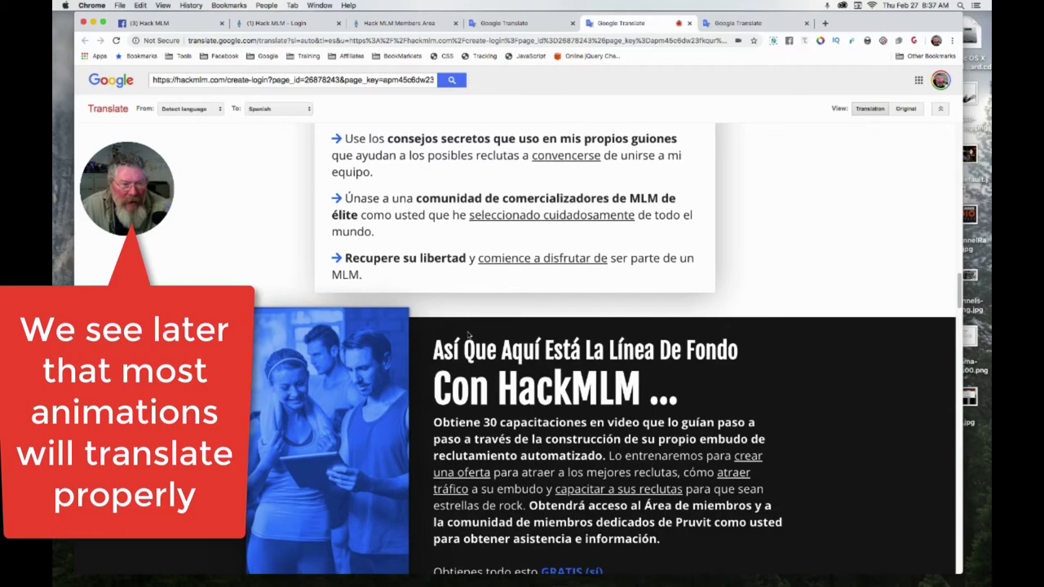
{"action": "scroll", "coordinate": [468, 334], "scroll_direction": "down", "scroll_amount": 2}
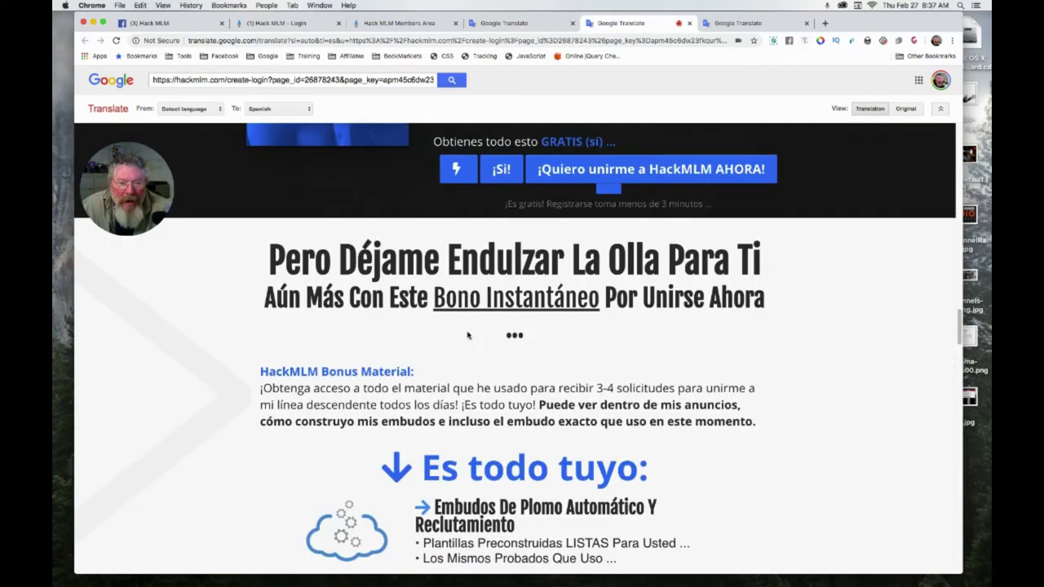
{"action": "scroll", "coordinate": [469, 330], "scroll_direction": "up", "scroll_amount": 15}
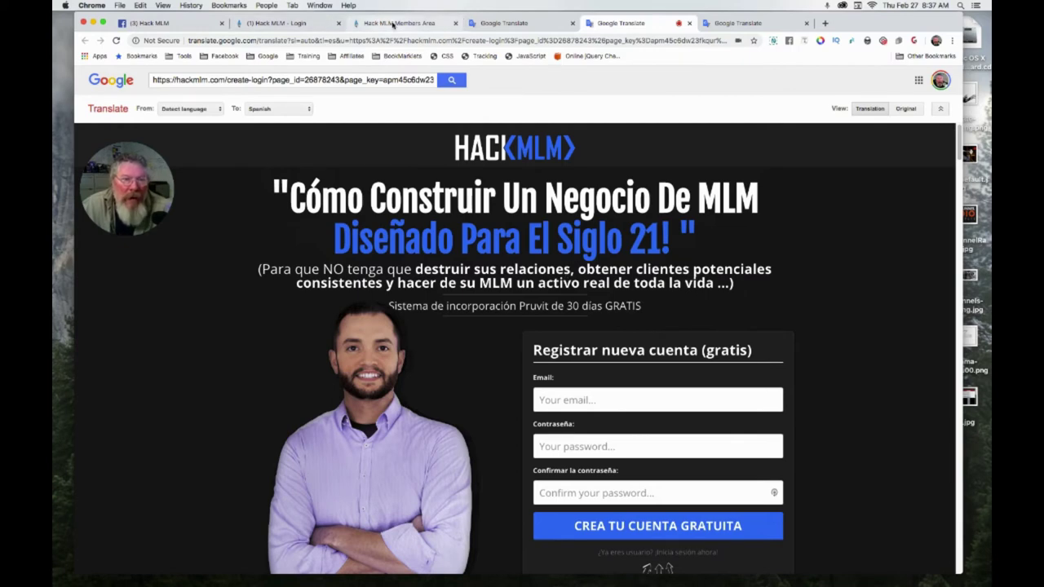
- Show the 'Welcome To Hack MLM' members page and select the hackmlm.com/member address
{"action": "left_click", "coordinate": [393, 24]}
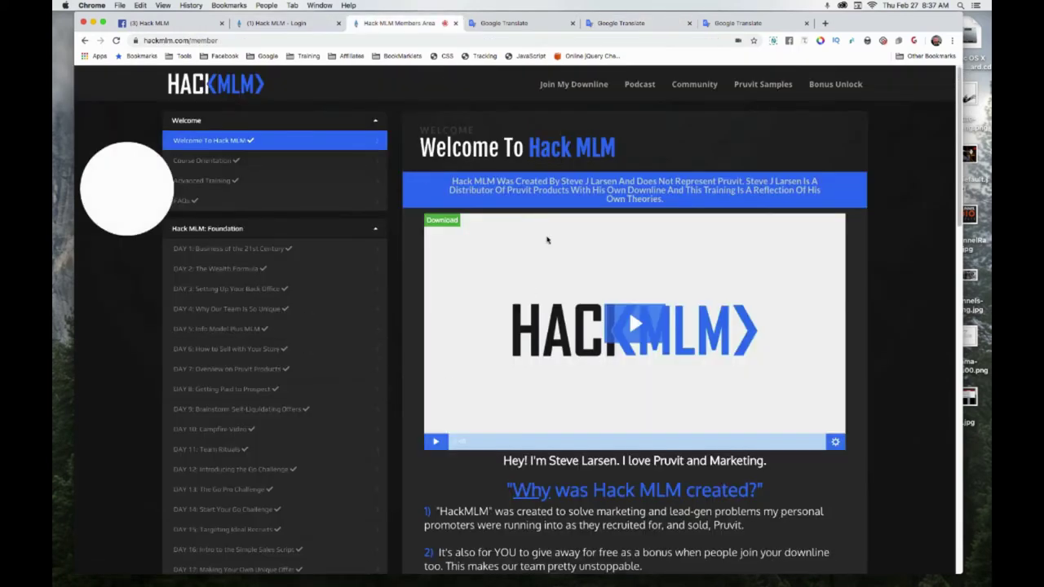
{"action": "left_click", "coordinate": [199, 41]}
{"action": "key", "text": "super+c"}
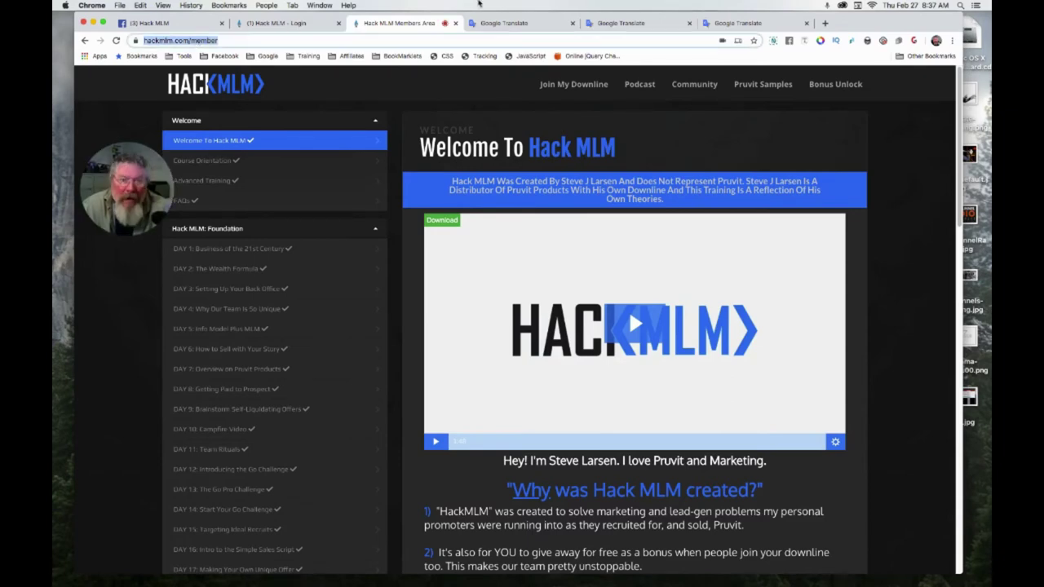
- Replace the old address in Google Translate's source box with hackmlm.com/member
{"action": "left_click", "coordinate": [507, 23]}
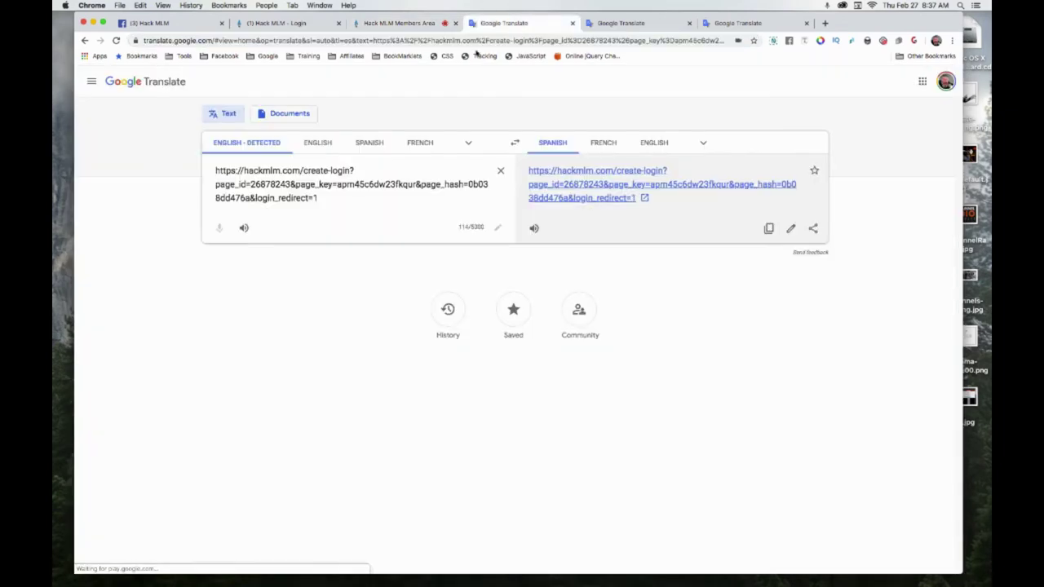
{"action": "left_click", "coordinate": [501, 172]}
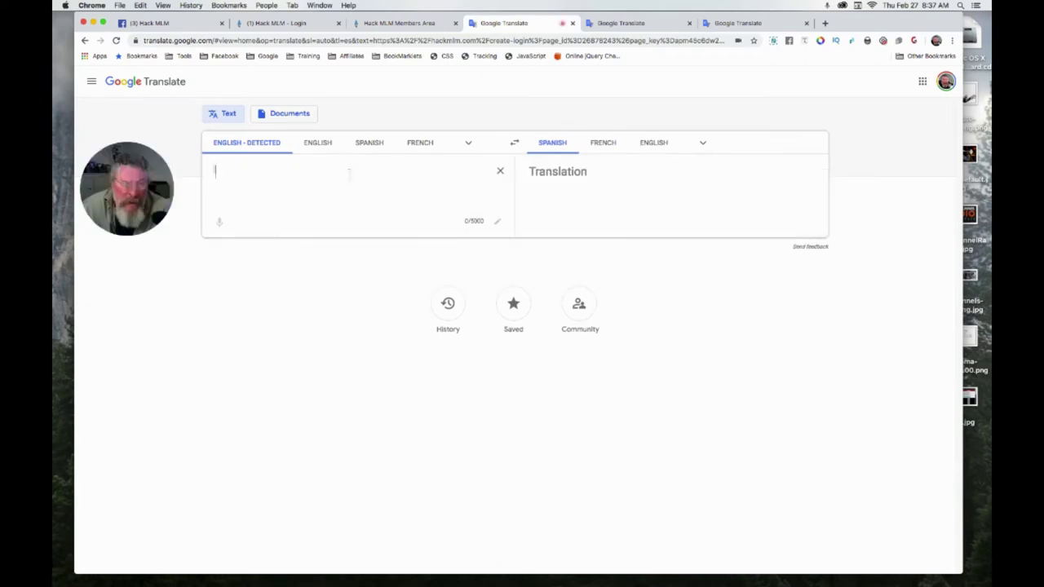
{"action": "key", "text": "super+v"}
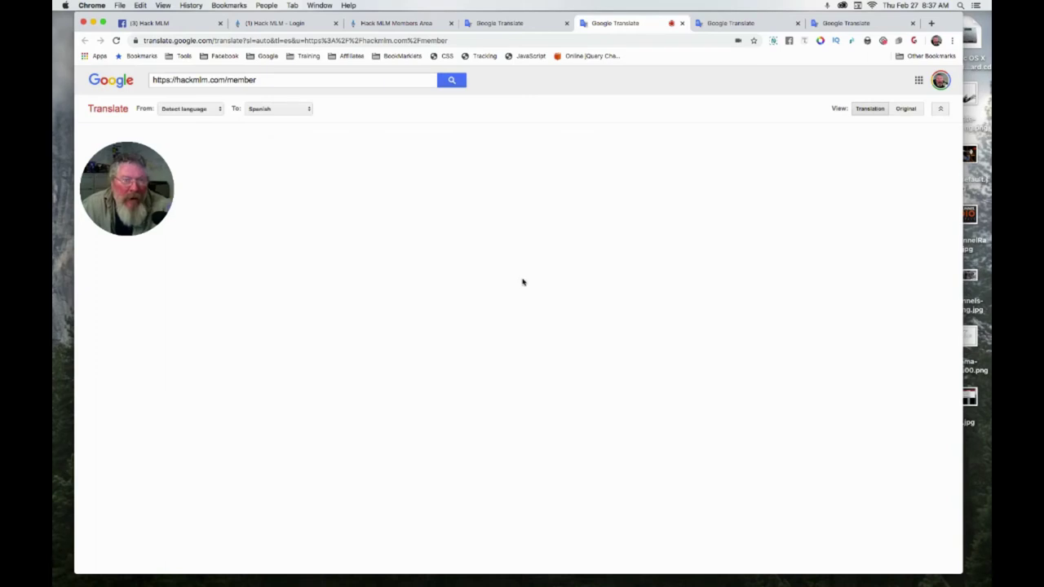
- Go through the Login tab back to the English 'Welcome To Hack MLM' members page
{"action": "left_click", "coordinate": [290, 24]}
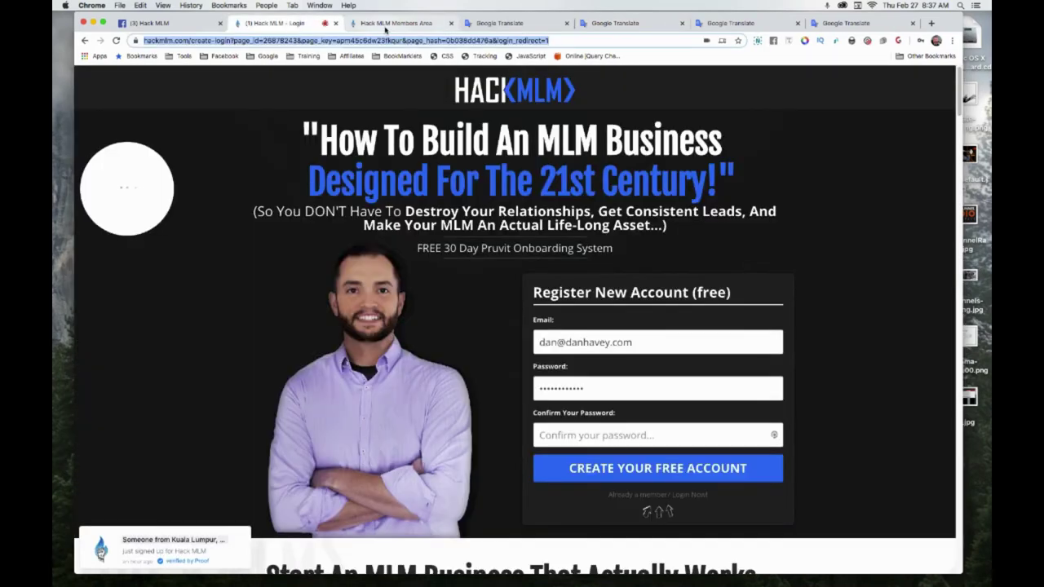
{"action": "left_click", "coordinate": [386, 24]}
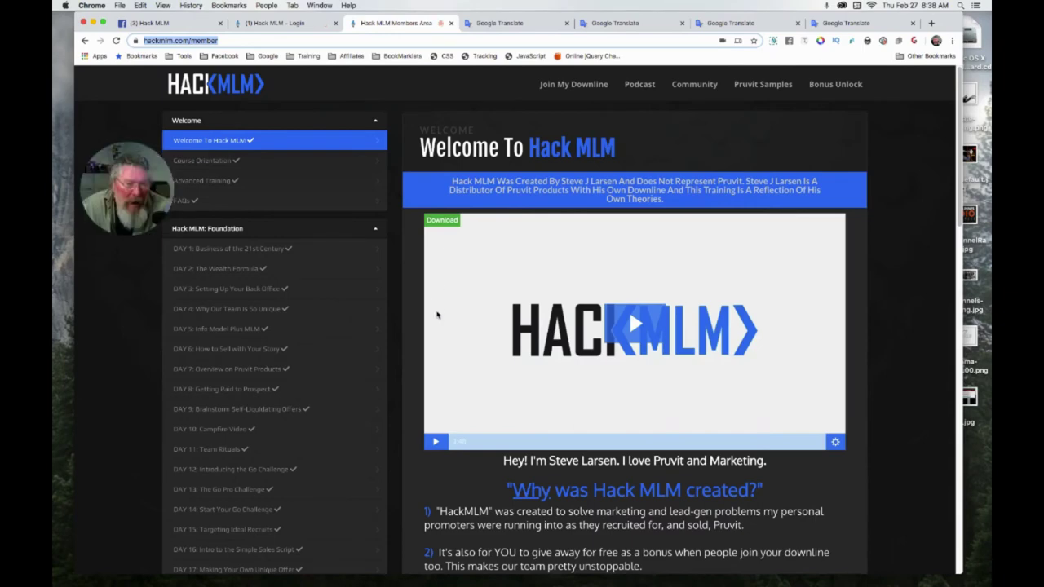
- Open the Spanish version of dropfunnels.com from its Google Translate tab
{"action": "left_click", "coordinate": [739, 25]}
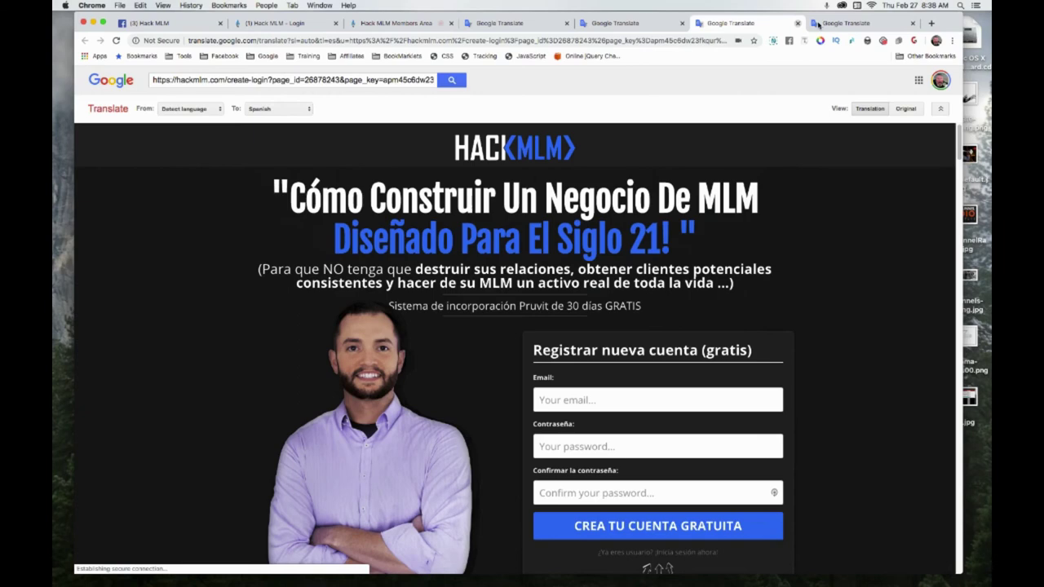
{"action": "left_click", "coordinate": [837, 24]}
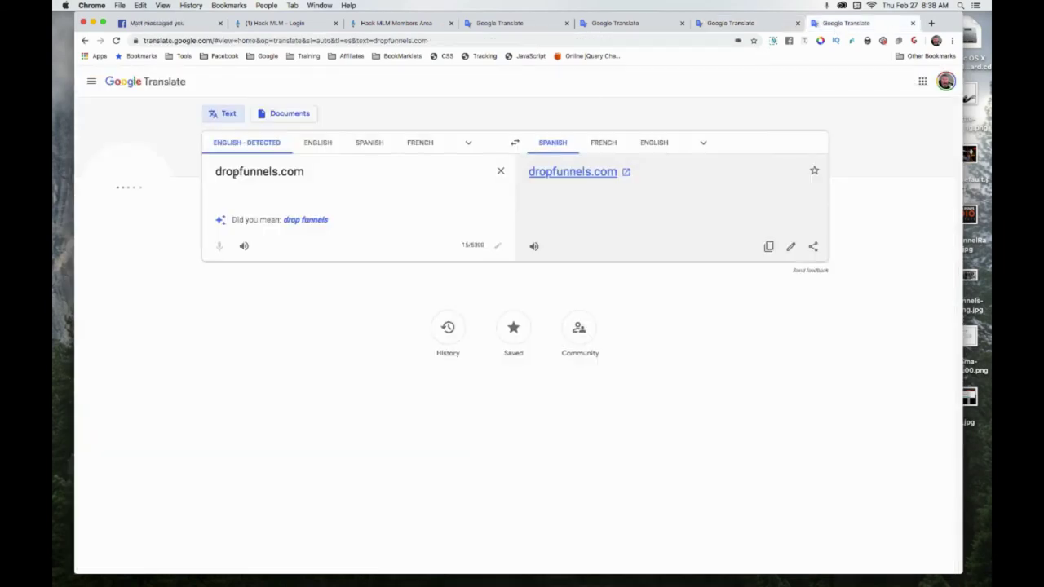
{"action": "left_click", "coordinate": [624, 176]}
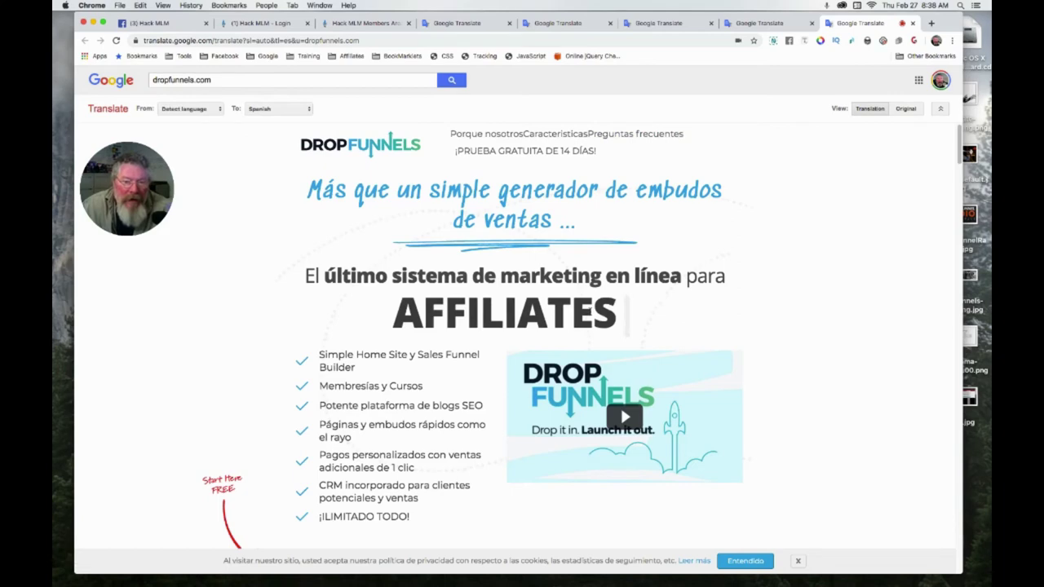
{"action": "scroll", "coordinate": [588, 313], "scroll_direction": "down", "scroll_amount": 1}
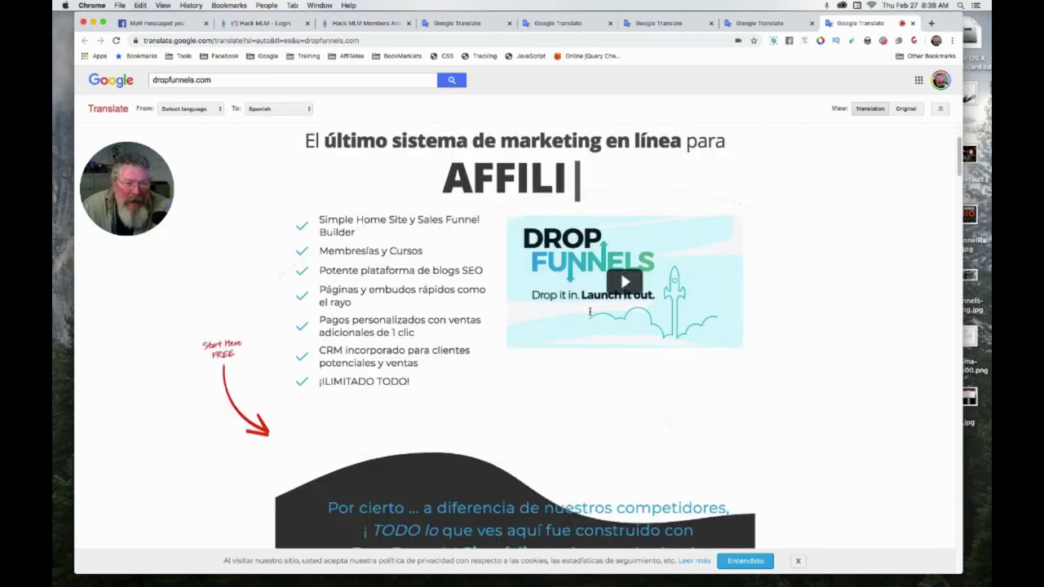
{"action": "scroll", "coordinate": [489, 245], "scroll_direction": "down", "scroll_amount": 1}
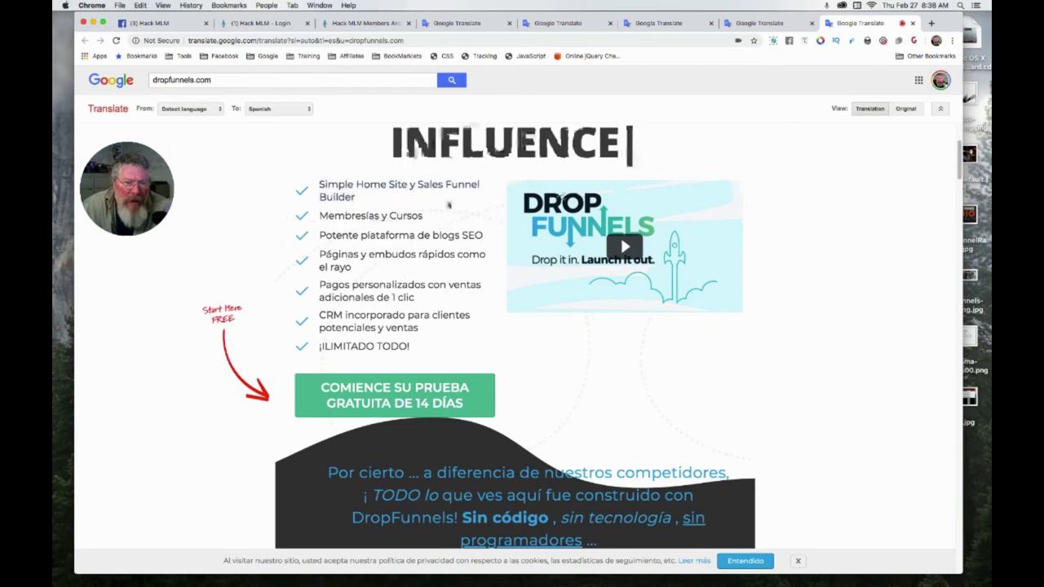
{"action": "scroll", "coordinate": [605, 325], "scroll_direction": "down", "scroll_amount": 1}
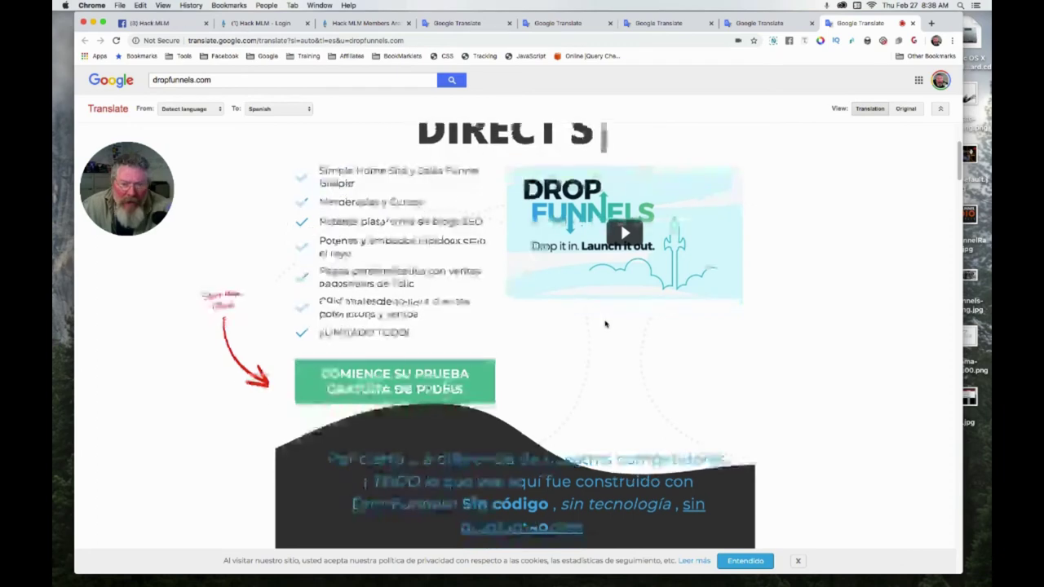
{"action": "scroll", "coordinate": [604, 325], "scroll_direction": "down", "scroll_amount": 5}
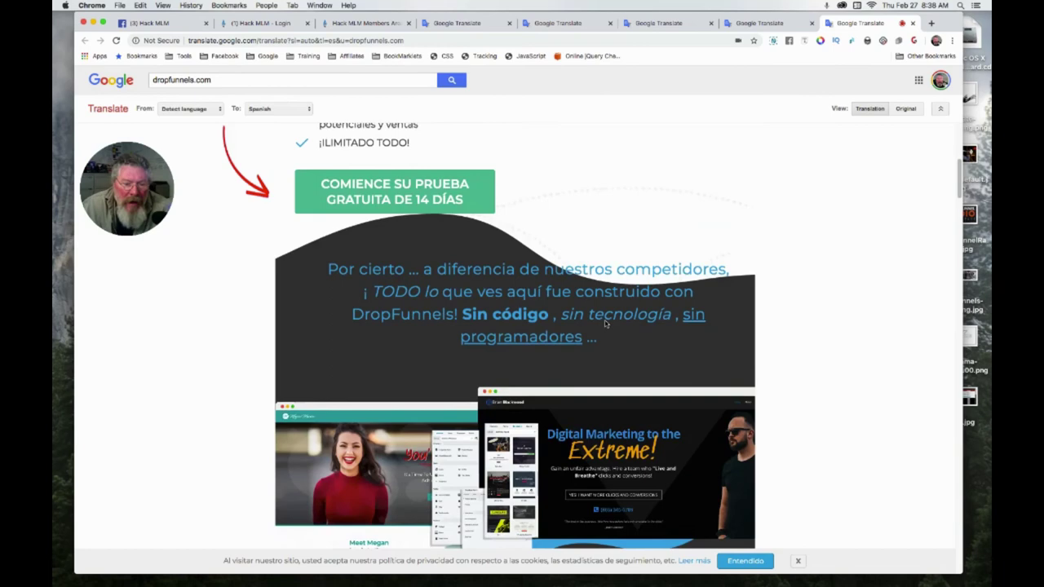
{"action": "scroll", "coordinate": [605, 325], "scroll_direction": "down", "scroll_amount": 10}
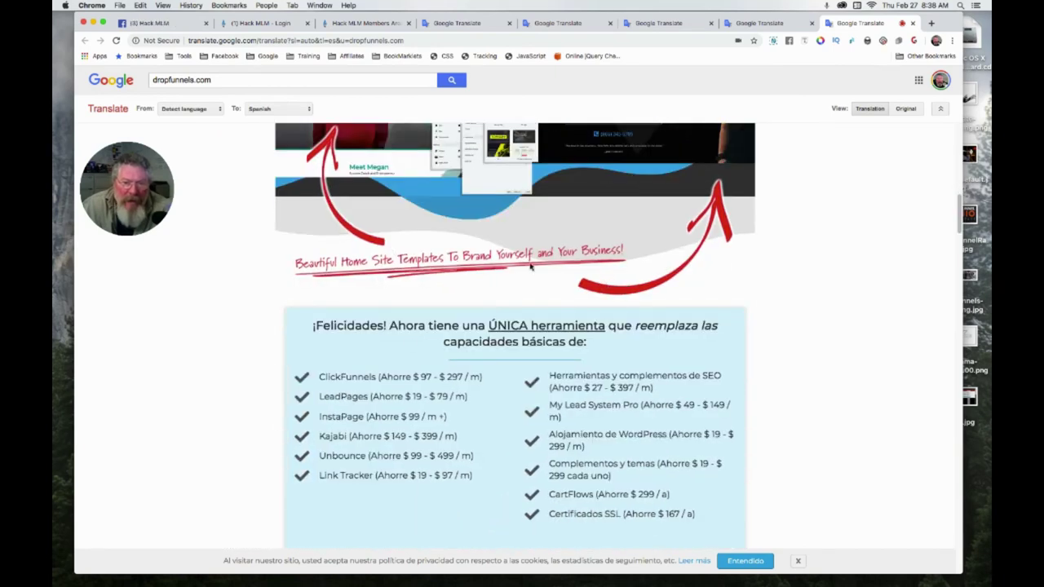
{"action": "scroll", "coordinate": [530, 267], "scroll_direction": "down", "scroll_amount": 3}
{"action": "scroll", "coordinate": [530, 267], "scroll_direction": "down", "scroll_amount": 10}
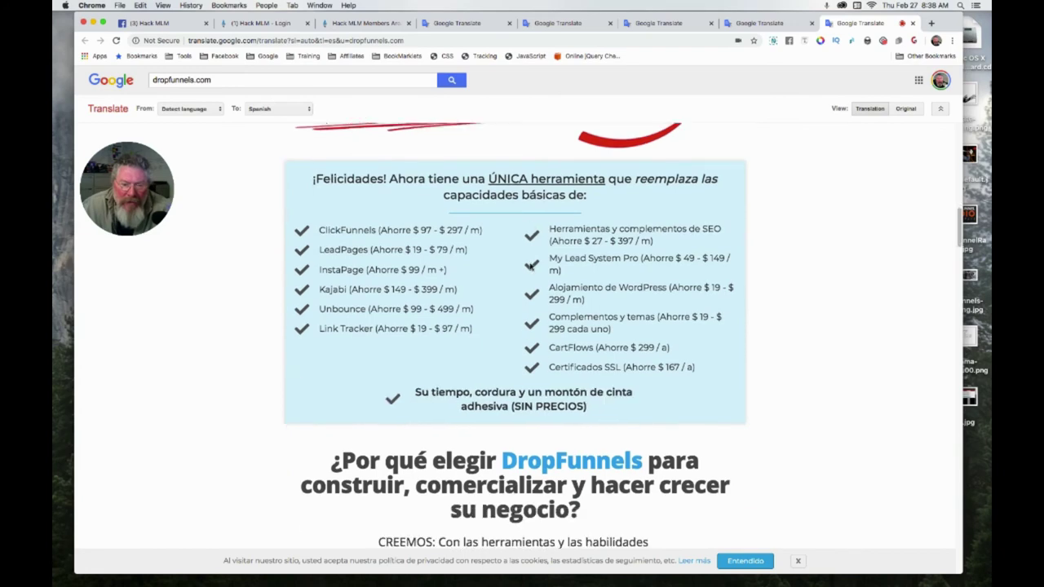
{"action": "scroll", "coordinate": [530, 266], "scroll_direction": "down", "scroll_amount": 8}
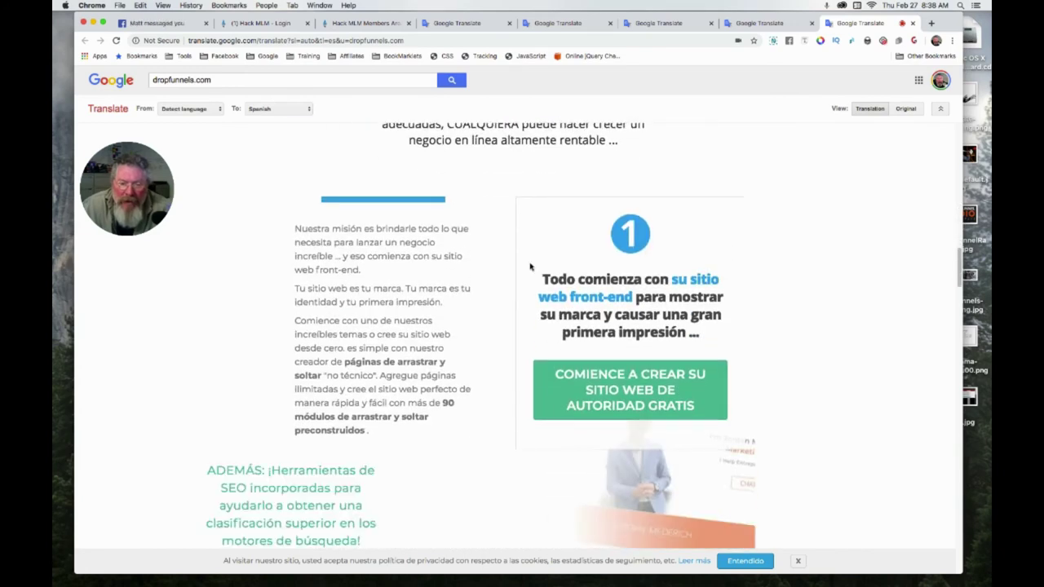
{"action": "scroll", "coordinate": [524, 261], "scroll_direction": "down", "scroll_amount": 1}
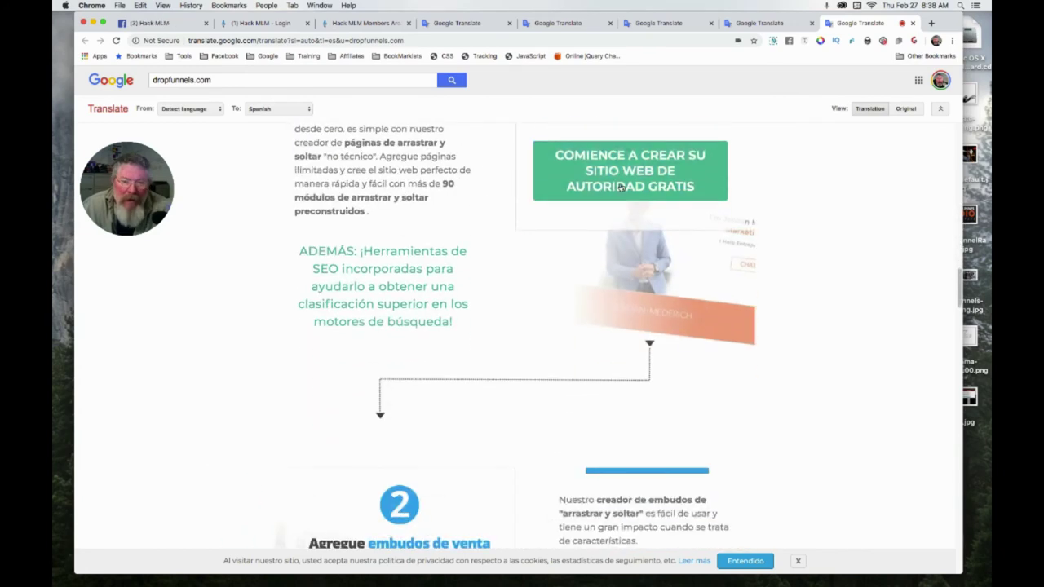
{"action": "mouse_move", "coordinate": [359, 270]}
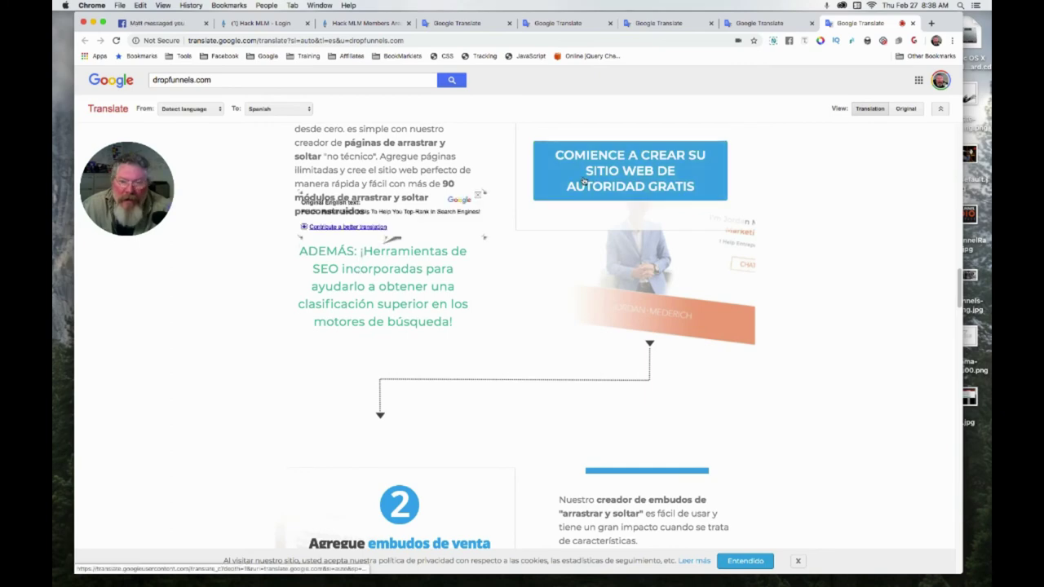
{"action": "scroll", "coordinate": [584, 181], "scroll_direction": "down", "scroll_amount": 4}
{"action": "scroll", "coordinate": [584, 181], "scroll_direction": "down", "scroll_amount": 6}
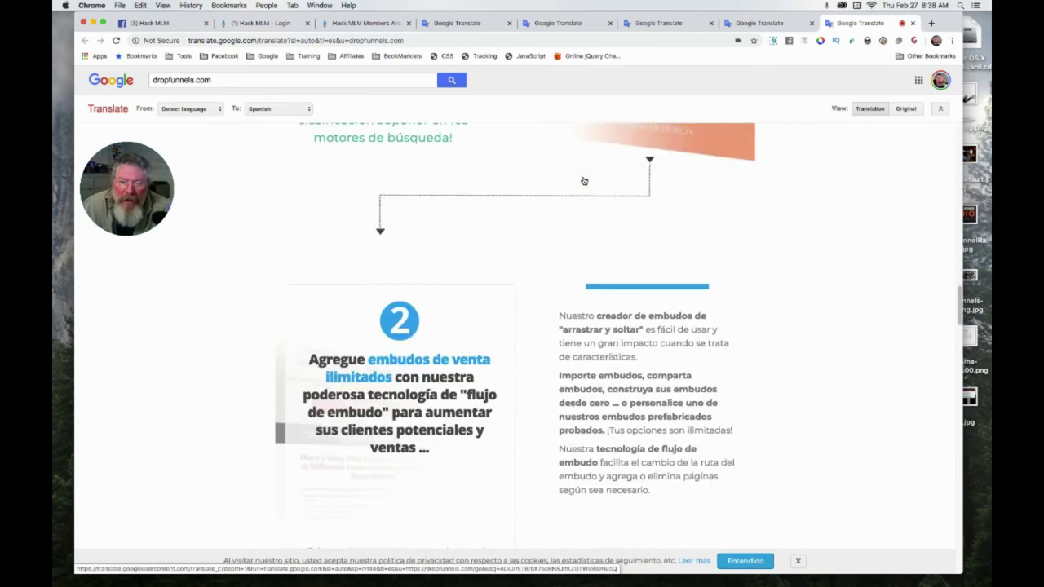
{"action": "scroll", "coordinate": [584, 181], "scroll_direction": "down", "scroll_amount": 9}
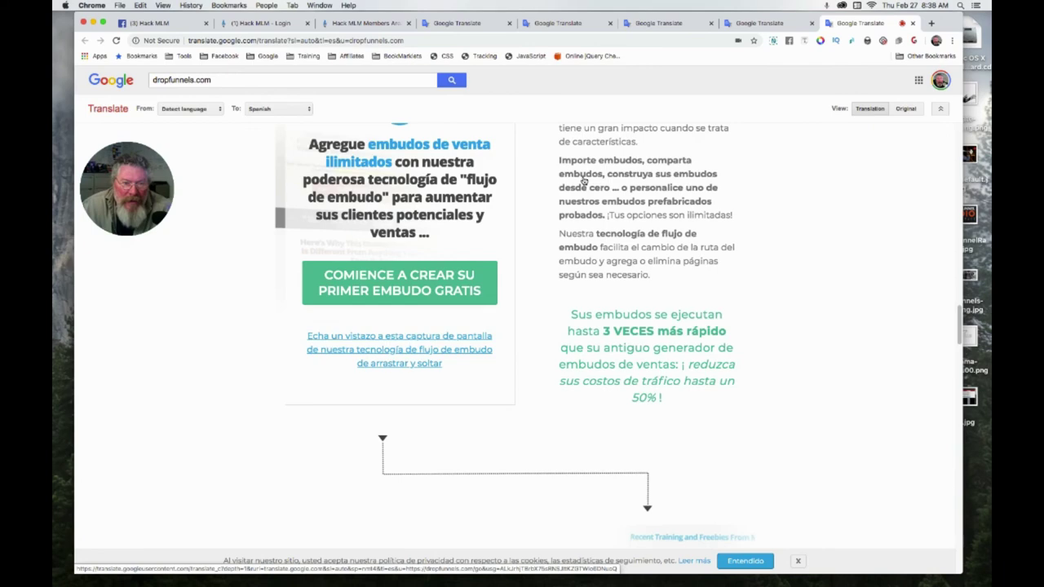
{"action": "scroll", "coordinate": [584, 181], "scroll_direction": "down", "scroll_amount": 10}
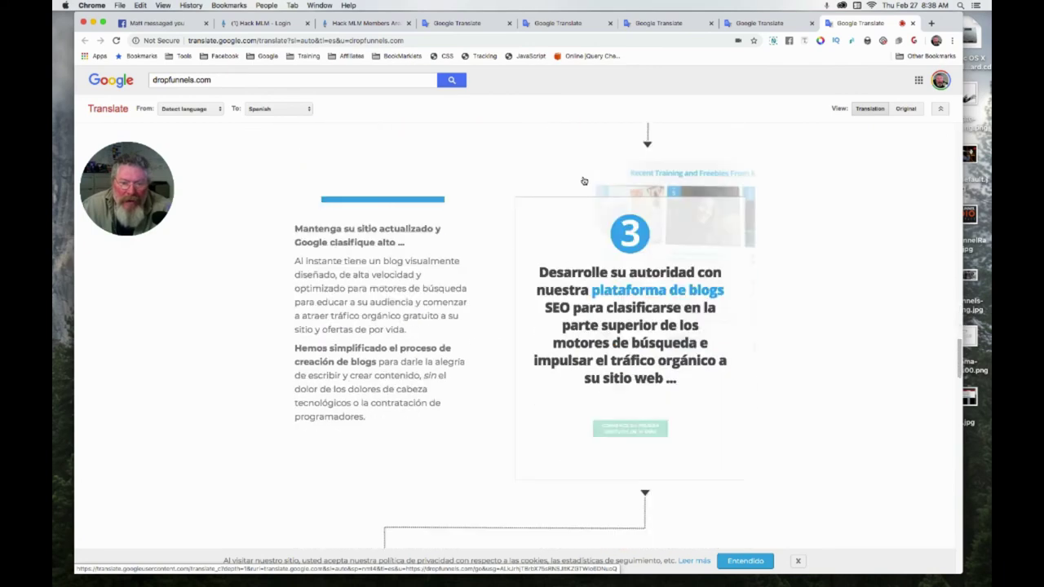
{"action": "scroll", "coordinate": [583, 181], "scroll_direction": "down", "scroll_amount": 6}
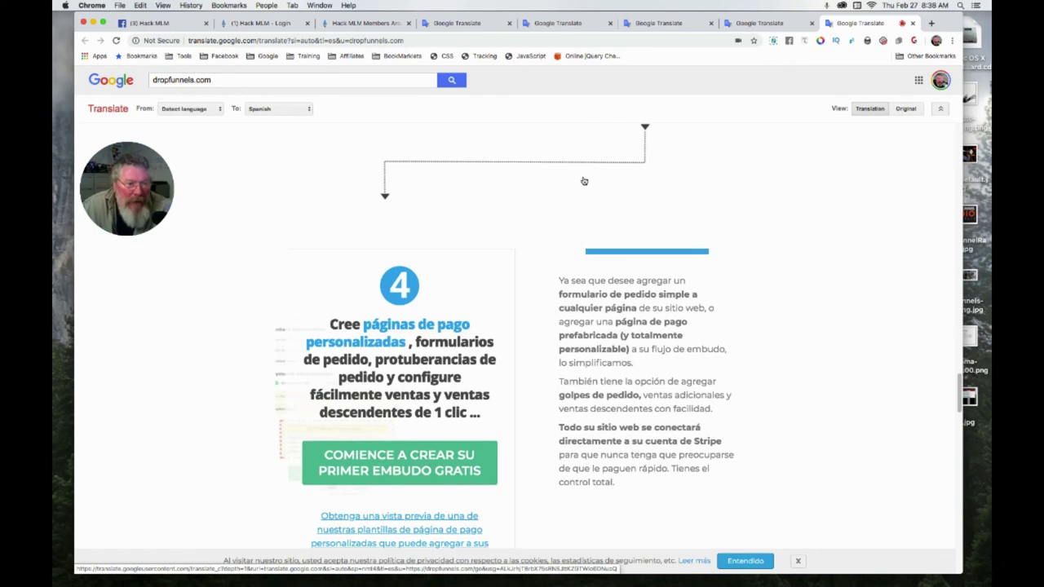
{"action": "scroll", "coordinate": [584, 181], "scroll_direction": "down", "scroll_amount": 6}
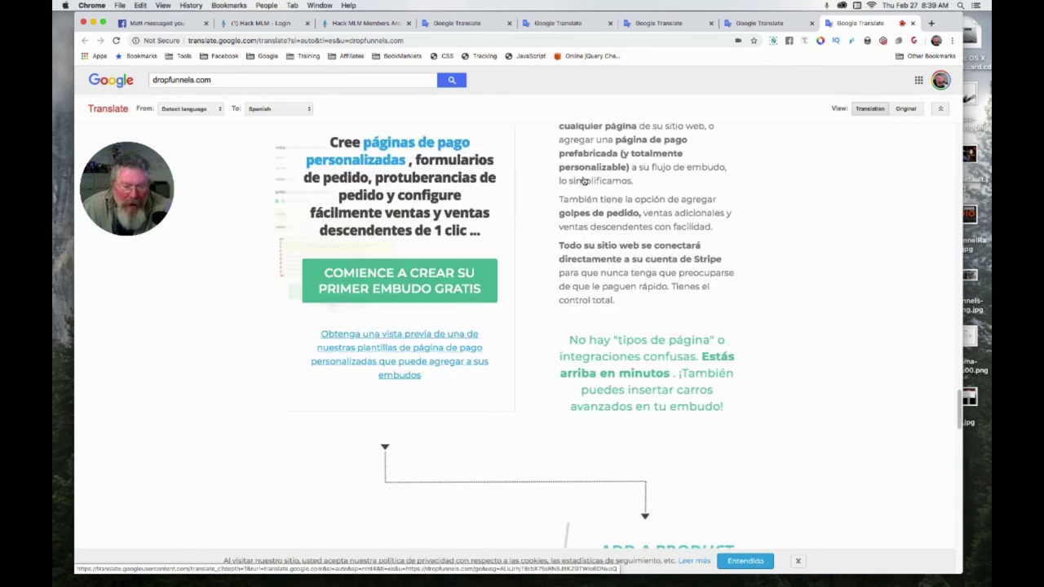
{"action": "scroll", "coordinate": [584, 181], "scroll_direction": "down", "scroll_amount": 3}
{"action": "scroll", "coordinate": [583, 181], "scroll_direction": "down", "scroll_amount": 4}
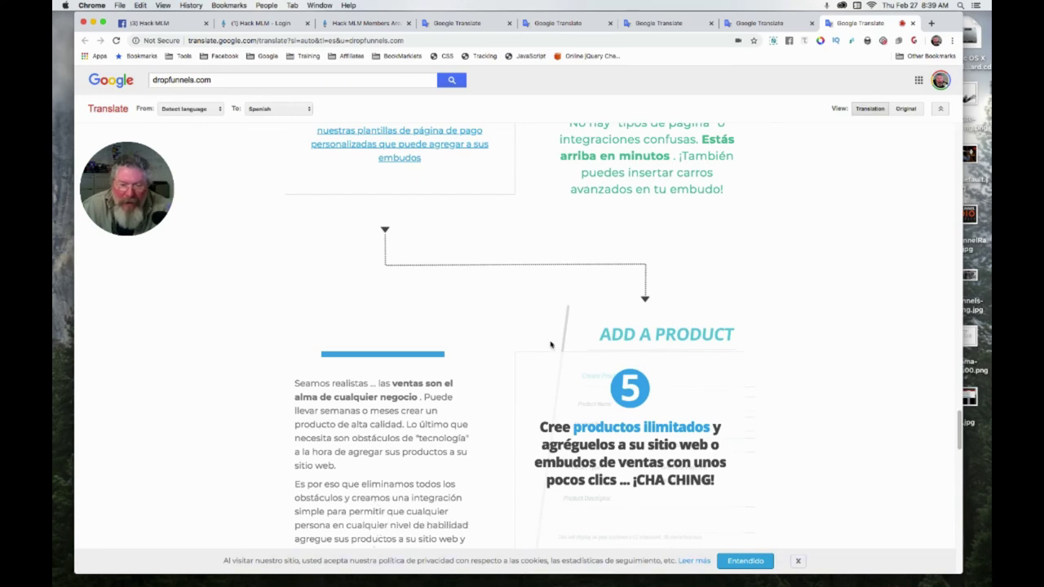
{"action": "scroll", "coordinate": [550, 345], "scroll_direction": "down", "scroll_amount": 1}
{"action": "scroll", "coordinate": [550, 345], "scroll_direction": "down", "scroll_amount": 15}
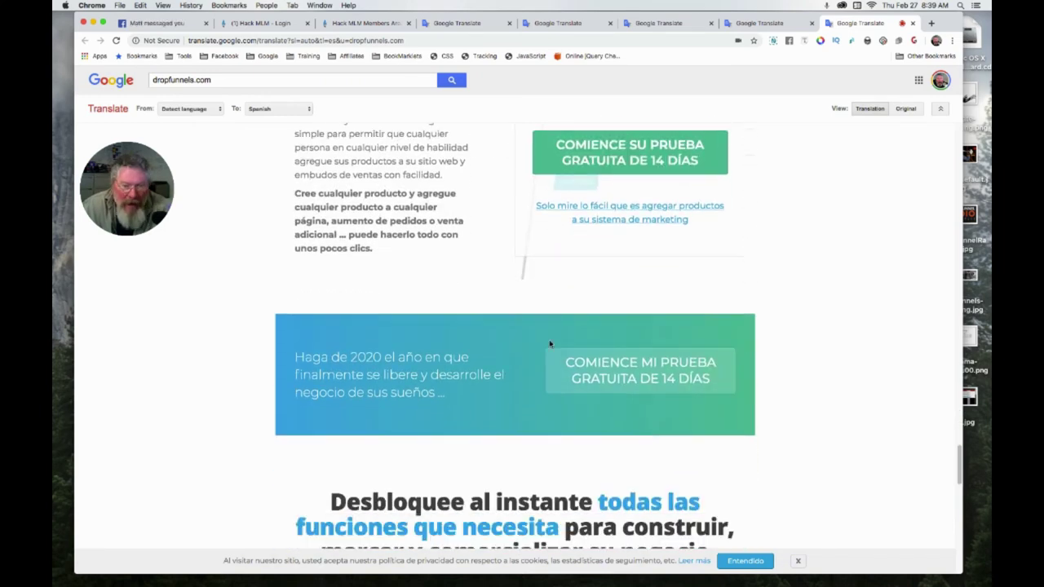
{"action": "scroll", "coordinate": [550, 345], "scroll_direction": "down", "scroll_amount": 10}
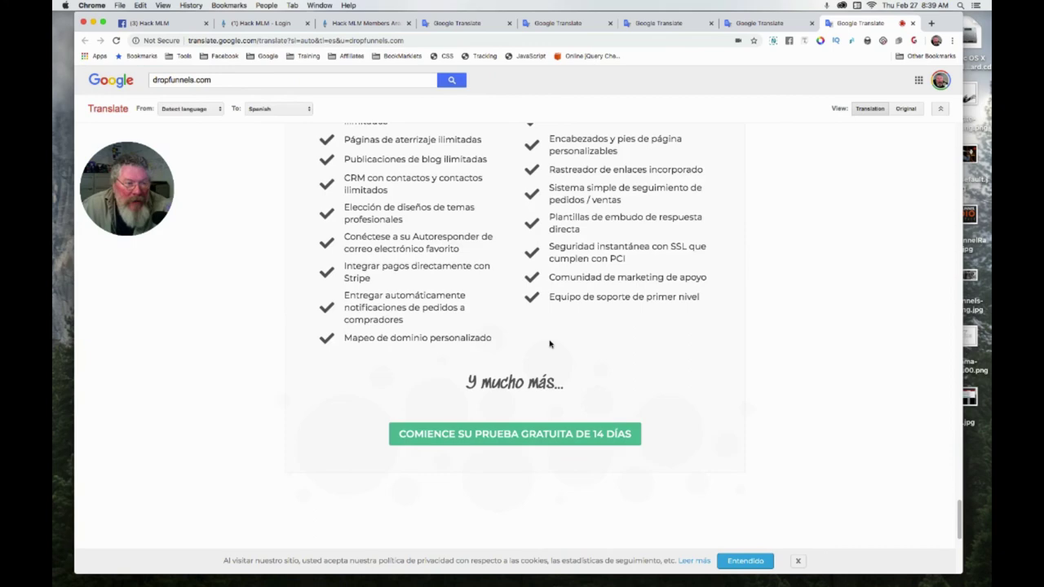
{"action": "scroll", "coordinate": [550, 345], "scroll_direction": "up", "scroll_amount": 6}
{"action": "scroll", "coordinate": [550, 345], "scroll_direction": "up", "scroll_amount": 20}
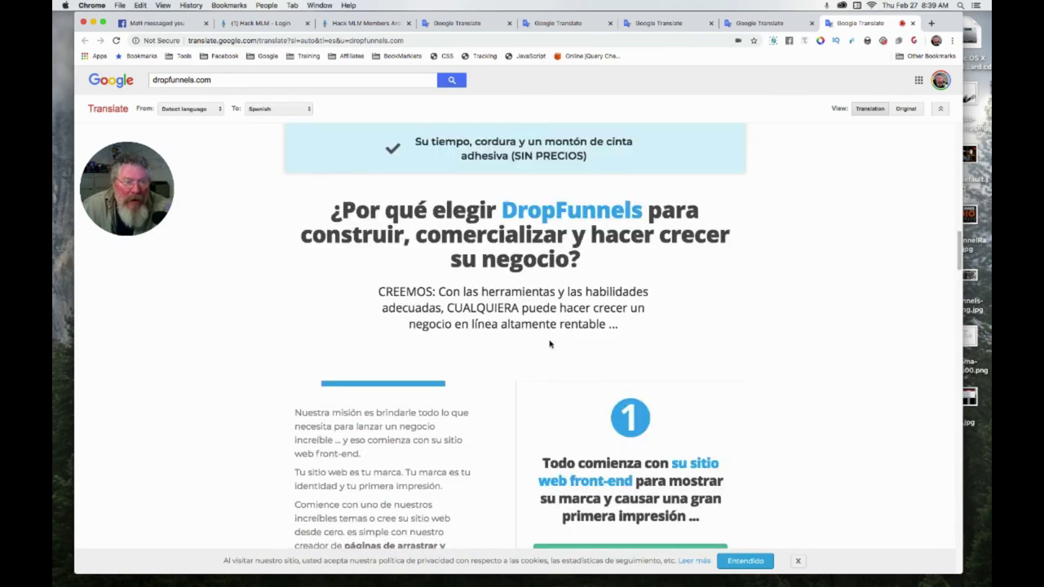
- Step back through the tabs to the Google Translate text page for hackmlm.com/member
{"action": "left_click", "coordinate": [655, 25]}
{"action": "left_click", "coordinate": [558, 25]}
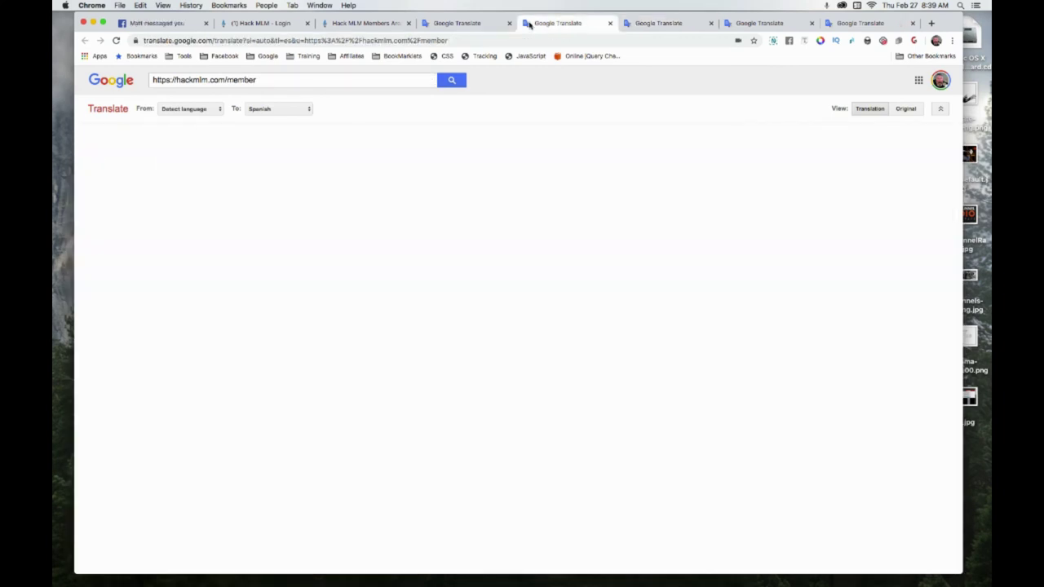
{"action": "left_click", "coordinate": [476, 26]}
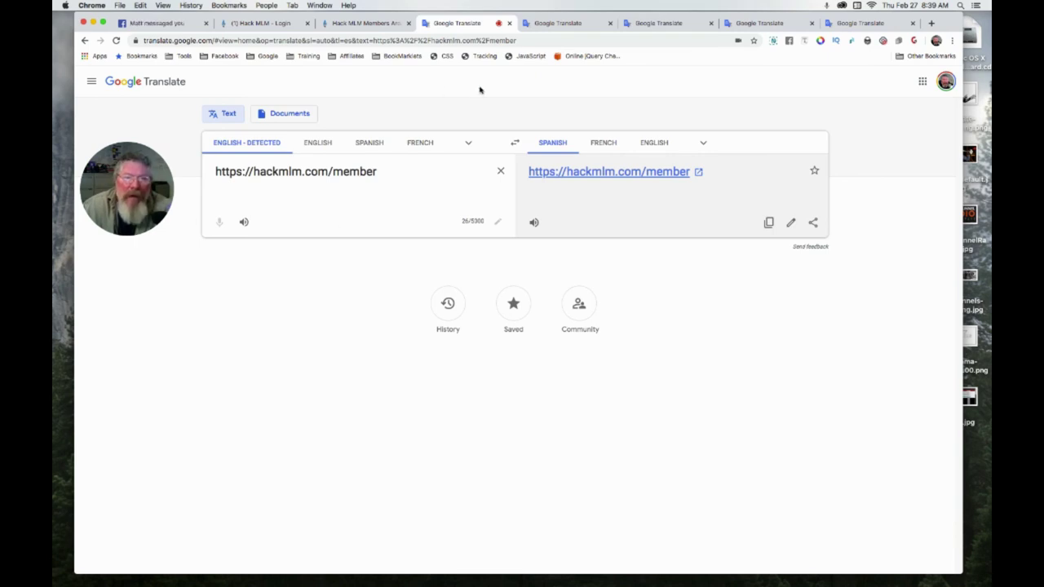
{"action": "left_click", "coordinate": [557, 24]}
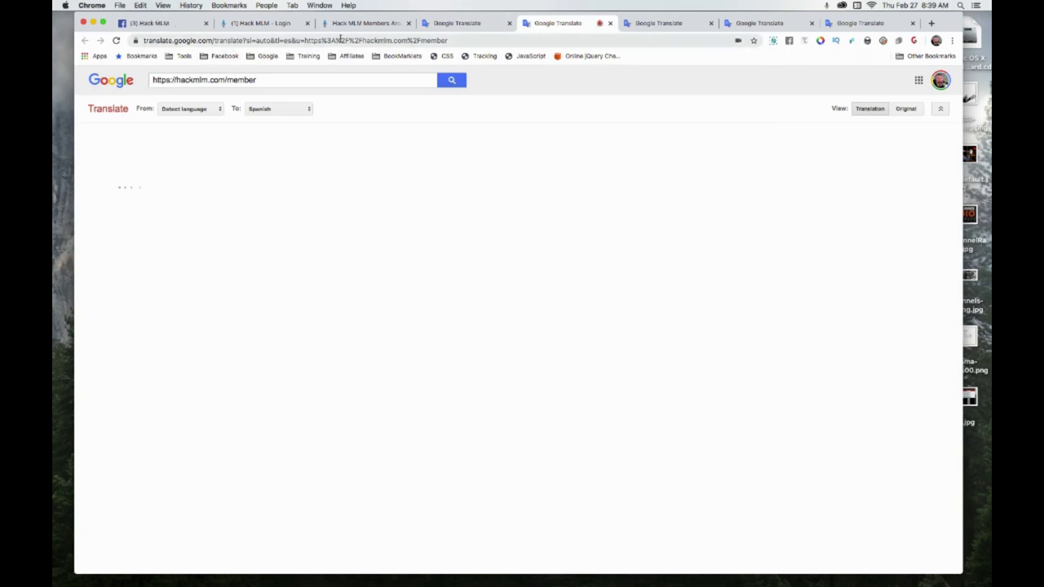
{"action": "left_click", "coordinate": [653, 24]}
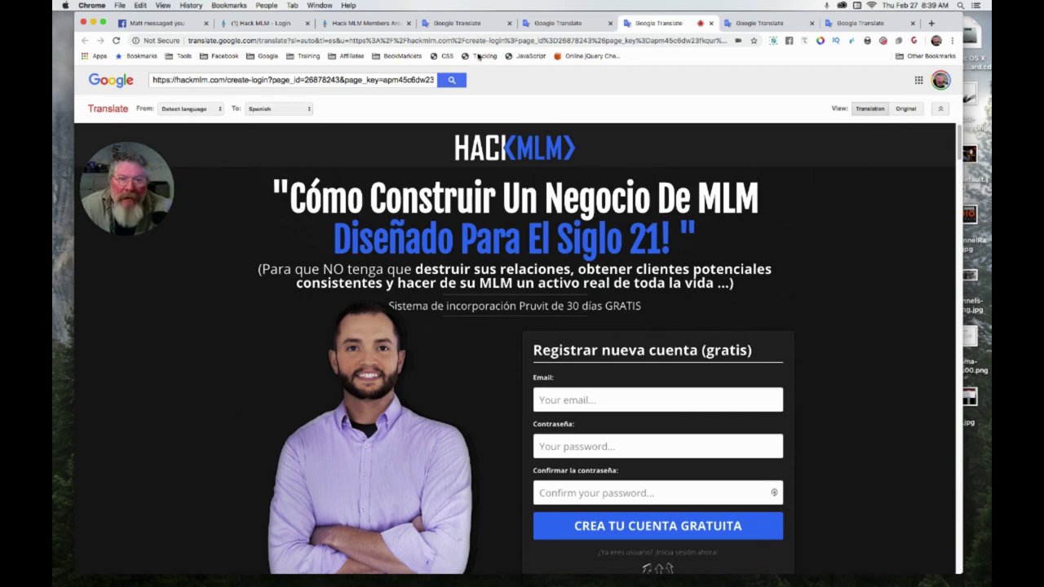
{"action": "left_click", "coordinate": [464, 26]}
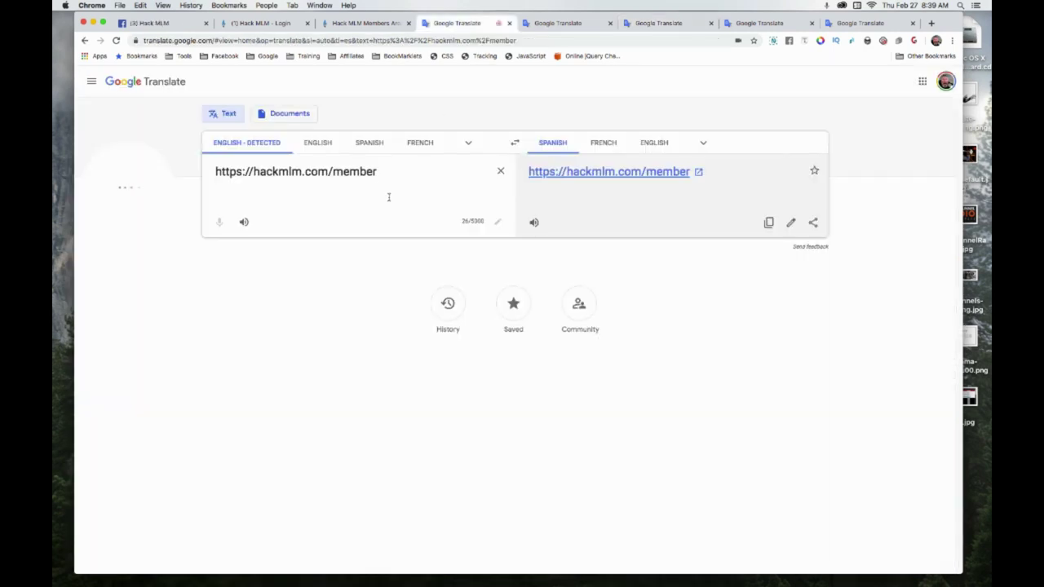